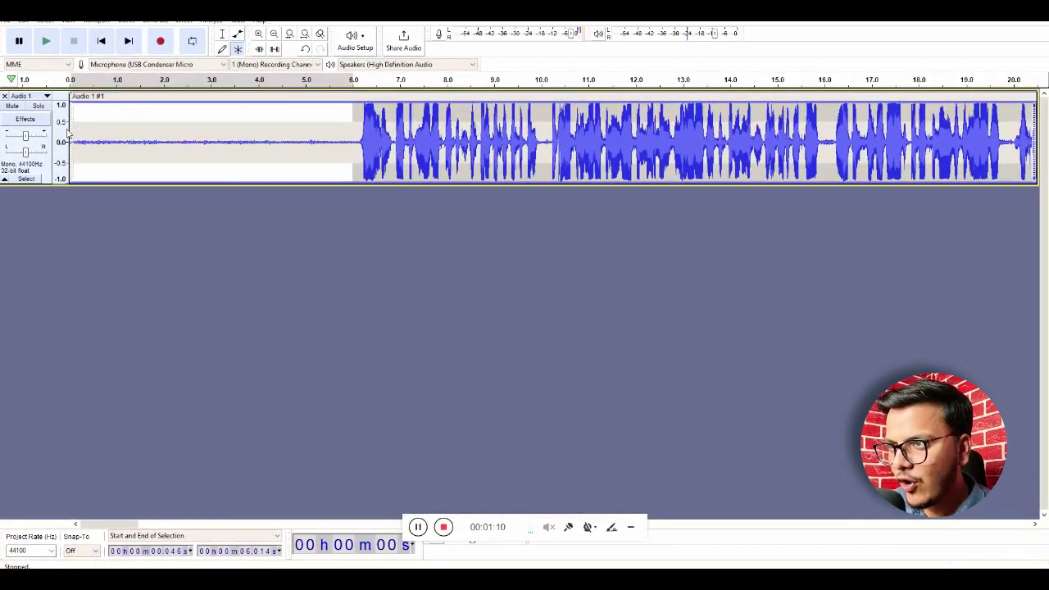
Select the quiet background-noise stretch at the start of the track and play it back.
left_click_drag(82, 136, 340, 146)
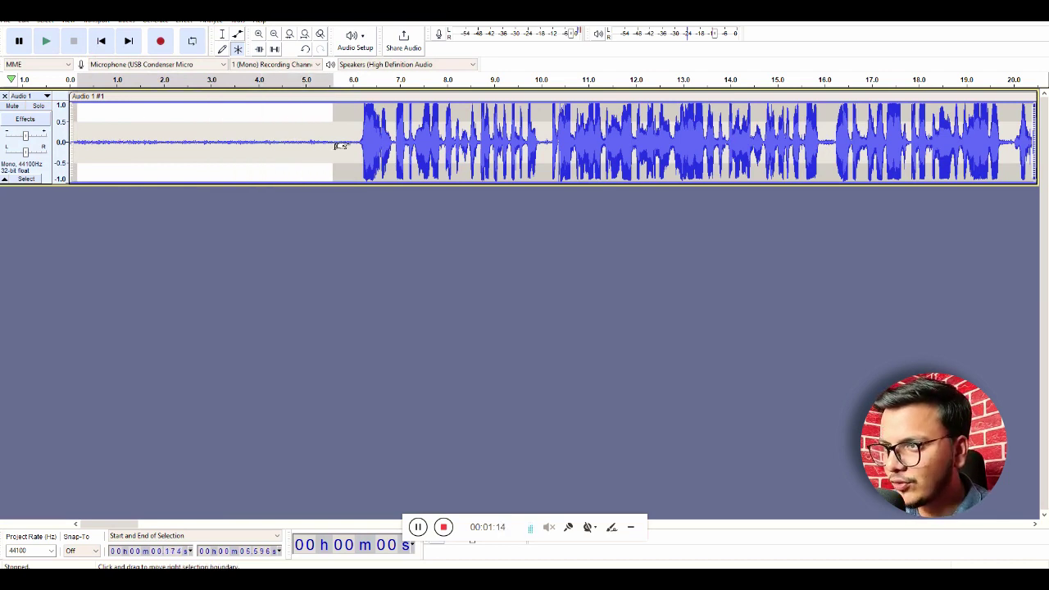
left_click_drag(86, 122, 84, 122)
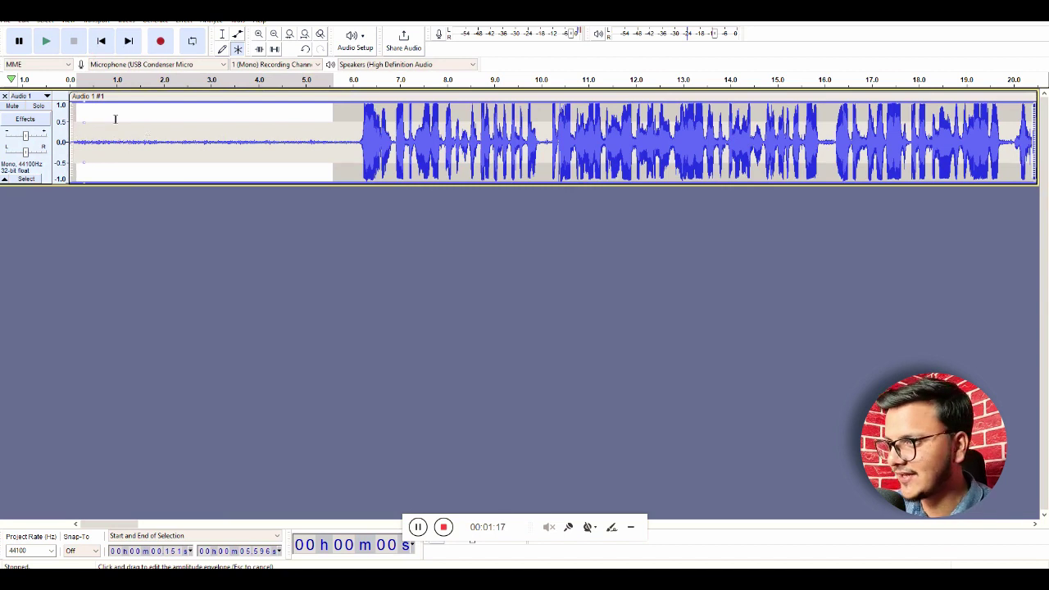
left_click(46, 41)
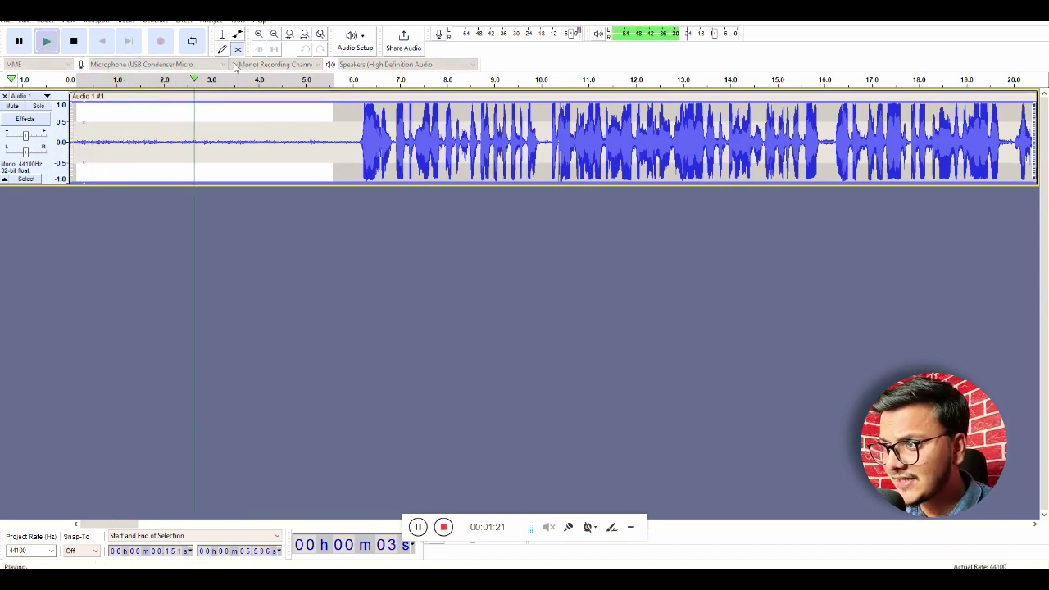
left_click(46, 41)
left_click(74, 41)
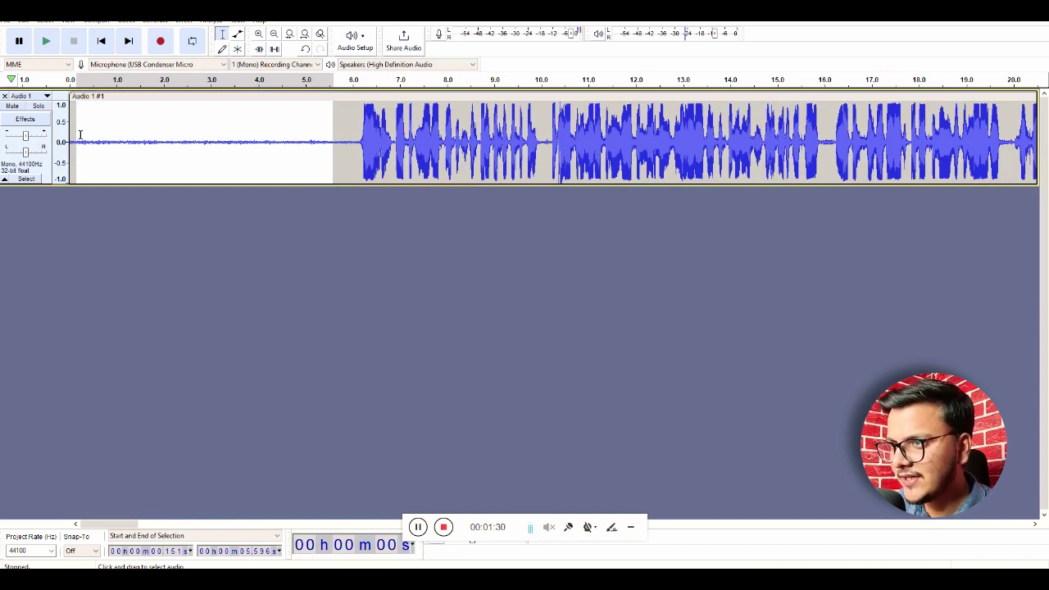
Select the noise-only stretch from about 0.1 to 5.7 seconds and capture it as the Noise Reduction profile.
left_click_drag(75, 137, 346, 147)
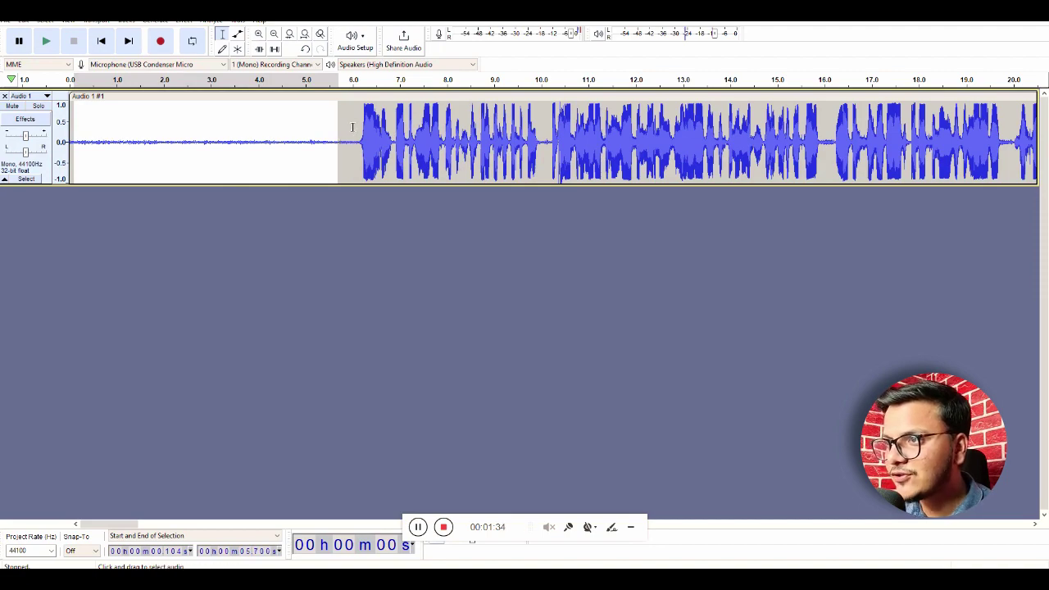
left_click_drag(885, 10, 549, 46)
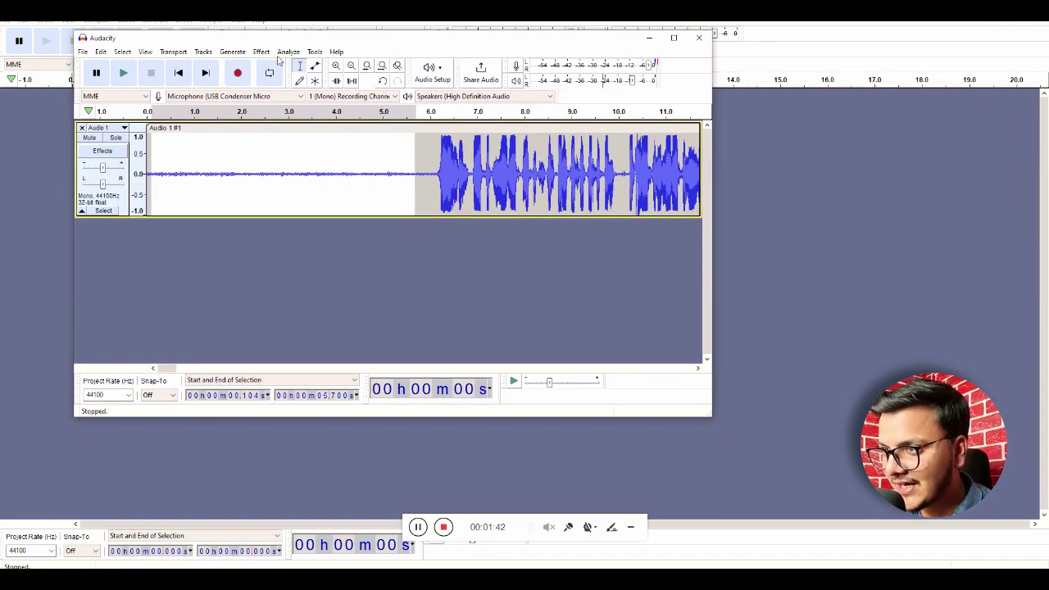
left_click(260, 53)
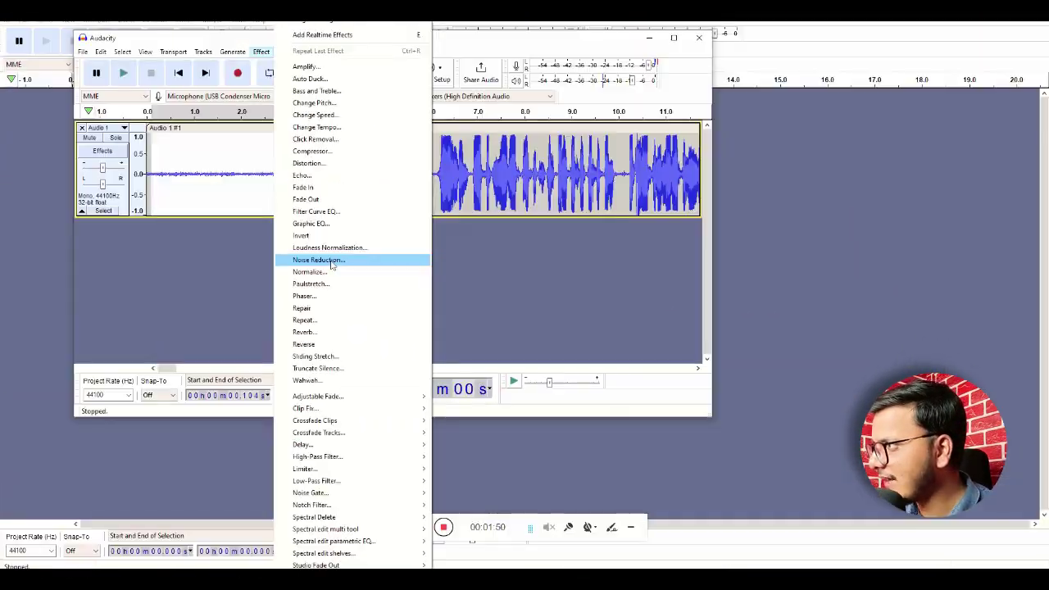
left_click(332, 260)
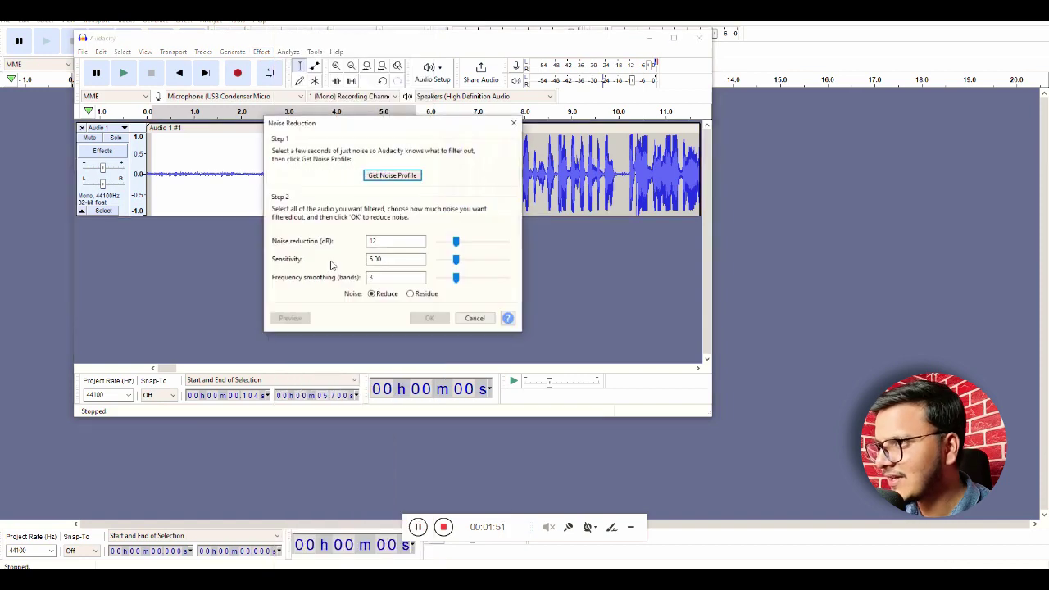
left_click(404, 177)
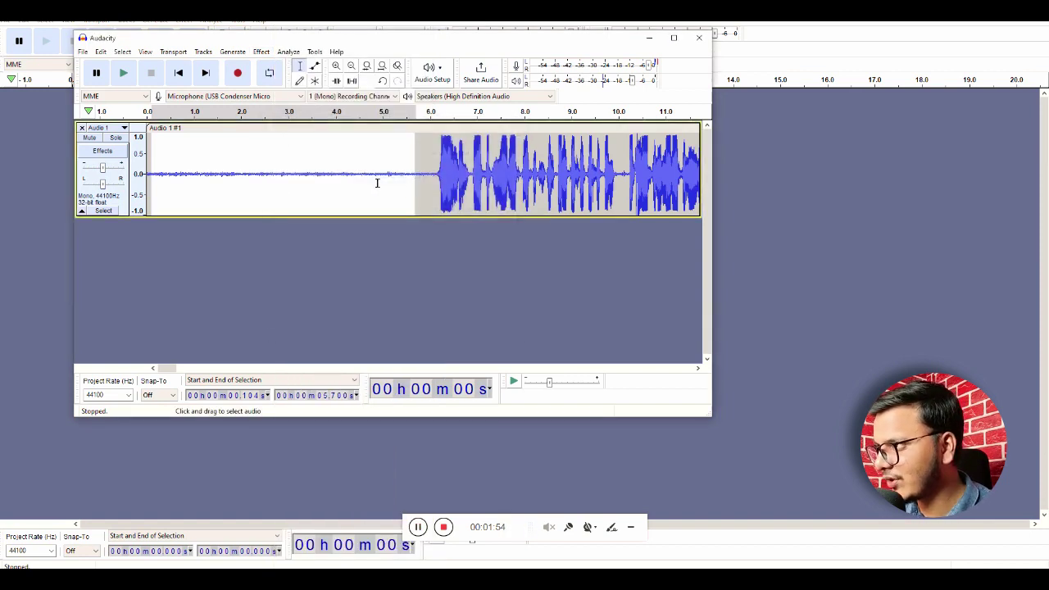
Apply Noise Reduction to the whole track with 12 dB reduction, sensitivity 6.00 and frequency smoothing of 3 bands.
key("ctrl+a")
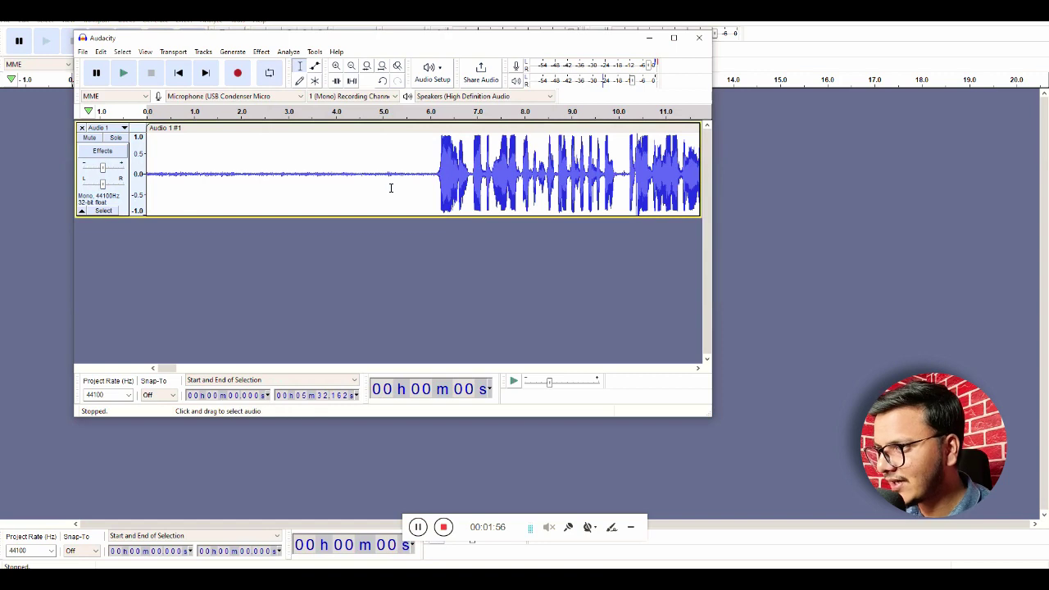
left_click(261, 51)
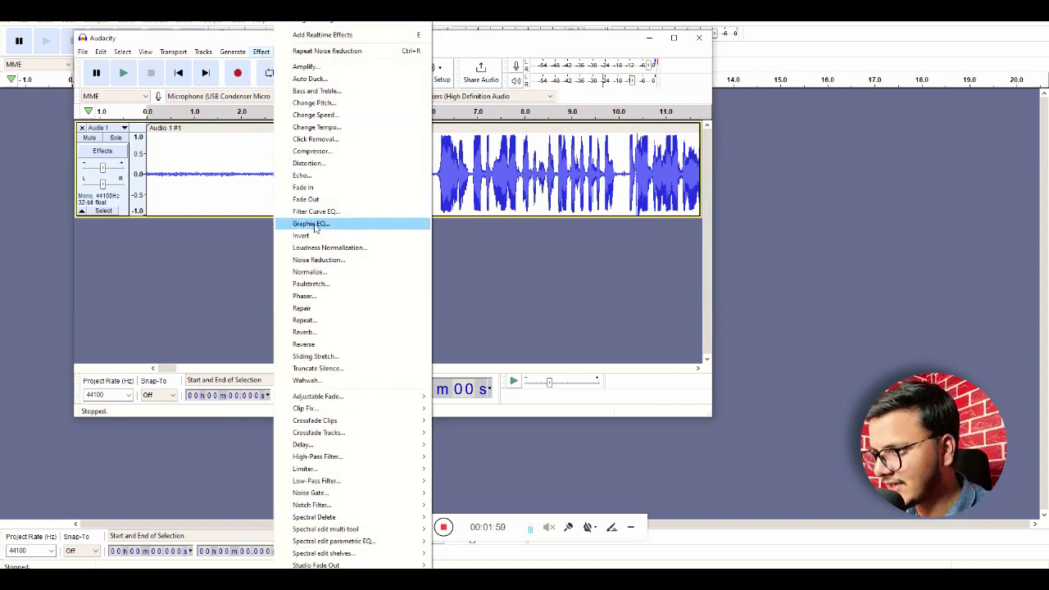
left_click(321, 261)
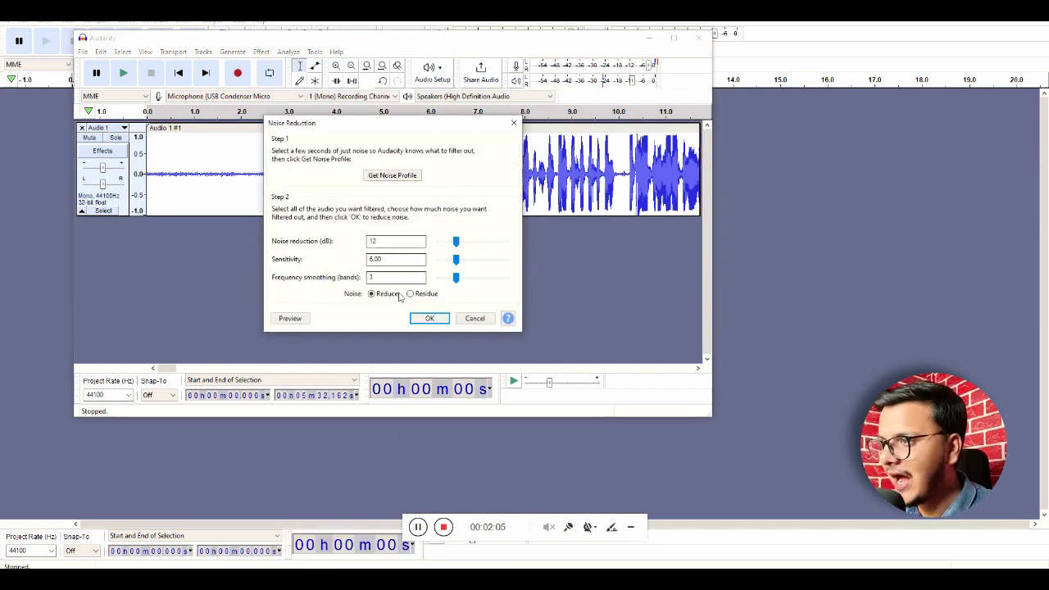
left_click(429, 318)
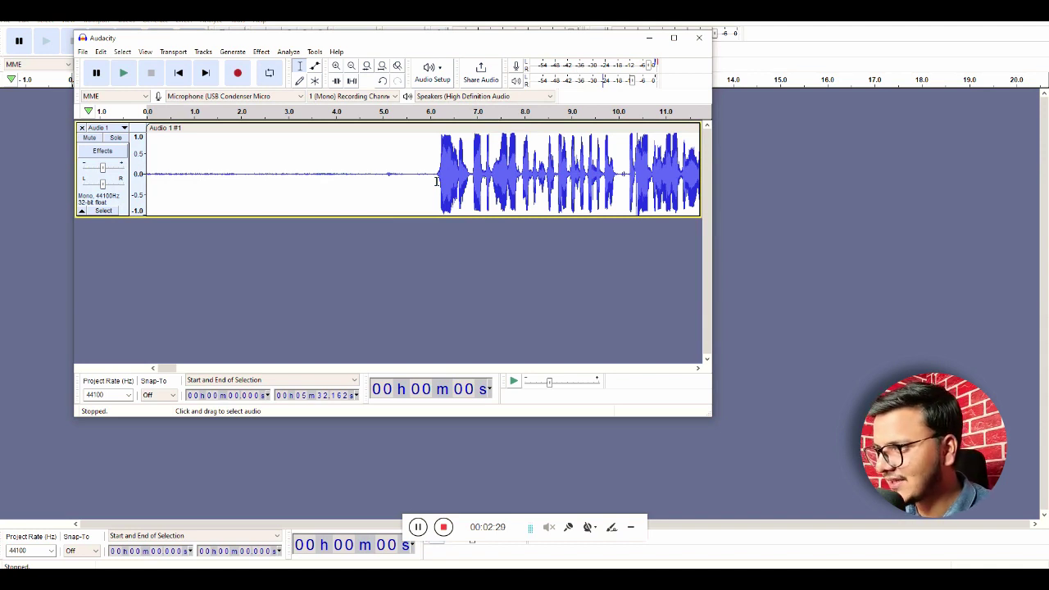
Select the entire clip and repeat the Noise Reduction effect on it.
left_click_drag(433, 180, 156, 186)
double_click(175, 189)
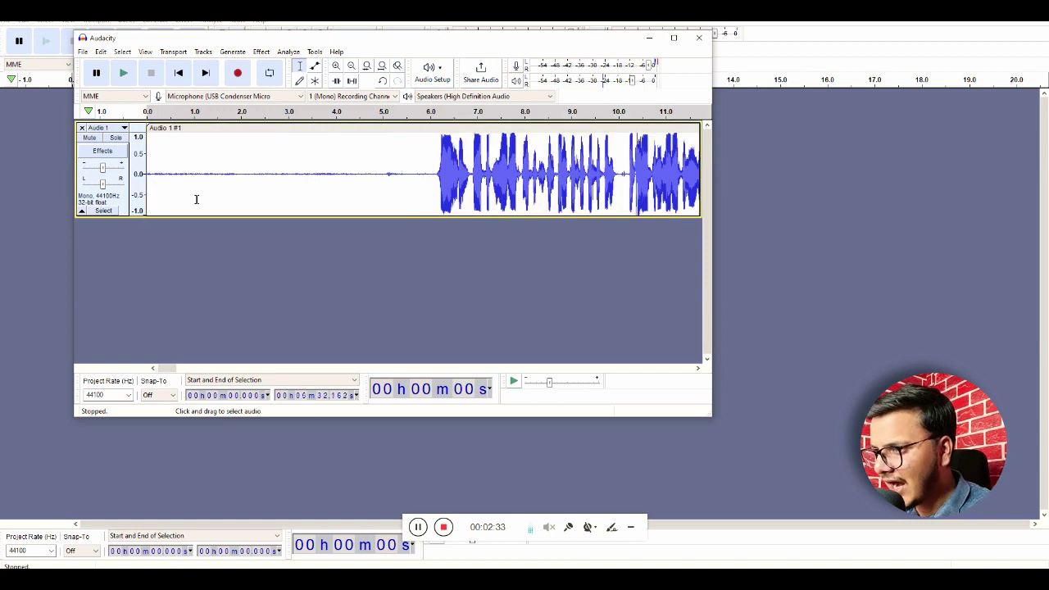
key("ctrl+r")
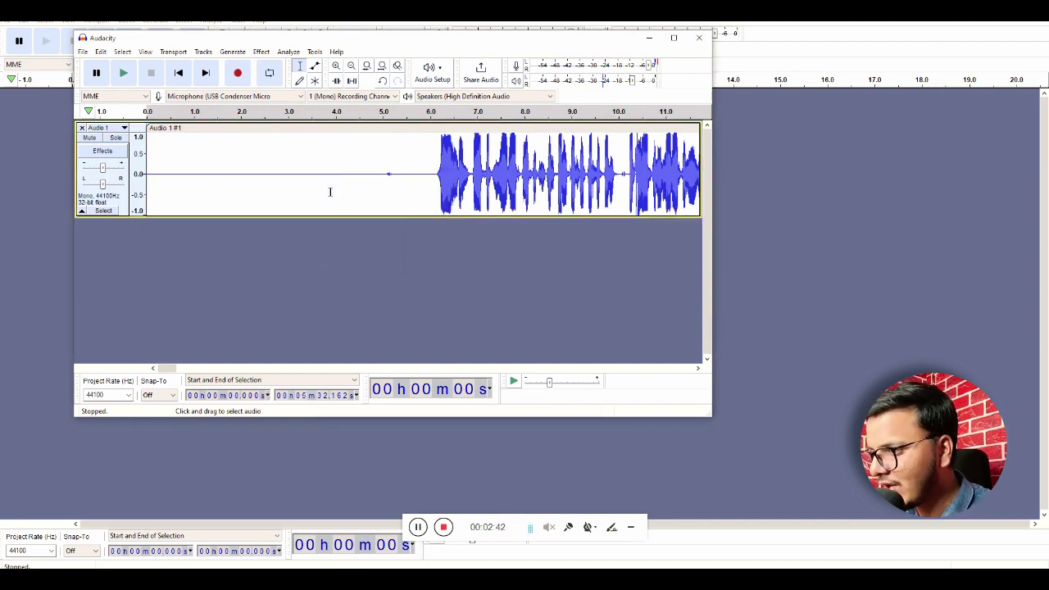
Delete the silent opening of the track, about the first 5.9 seconds.
left_click_drag(423, 194, 147, 189)
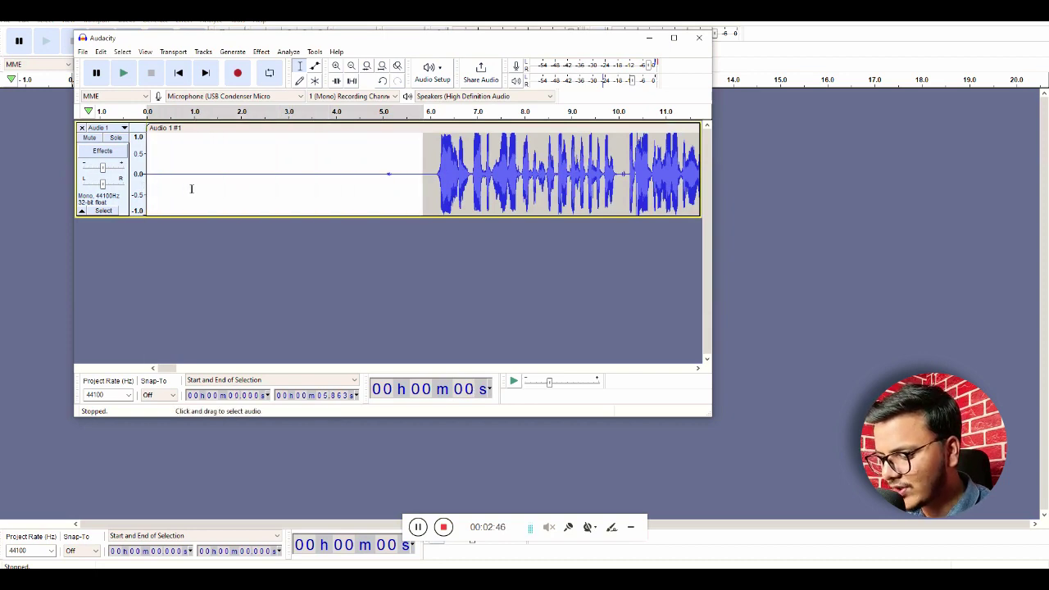
key("Delete")
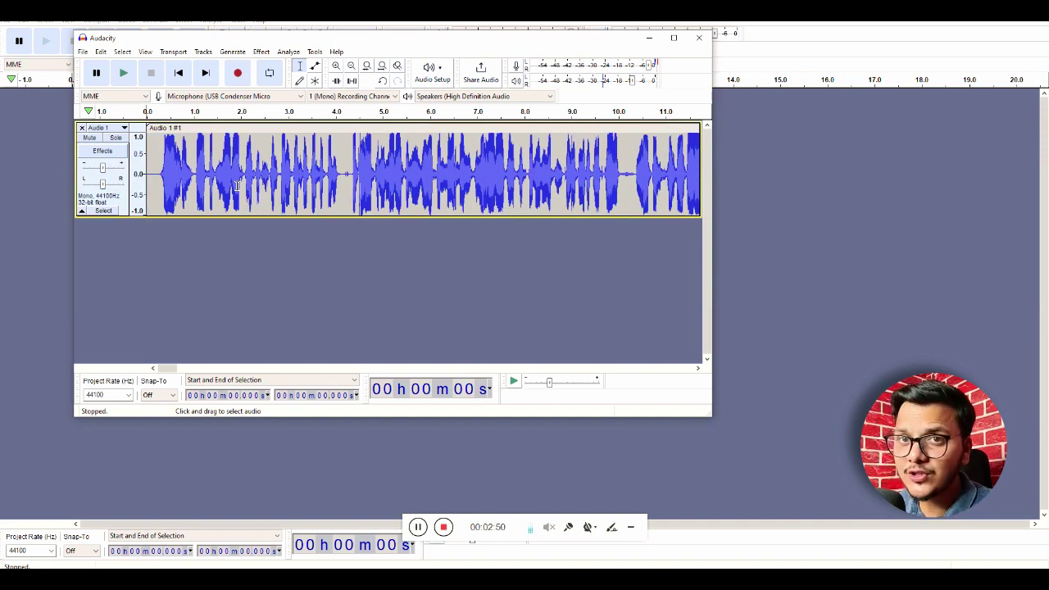
left_click(673, 37)
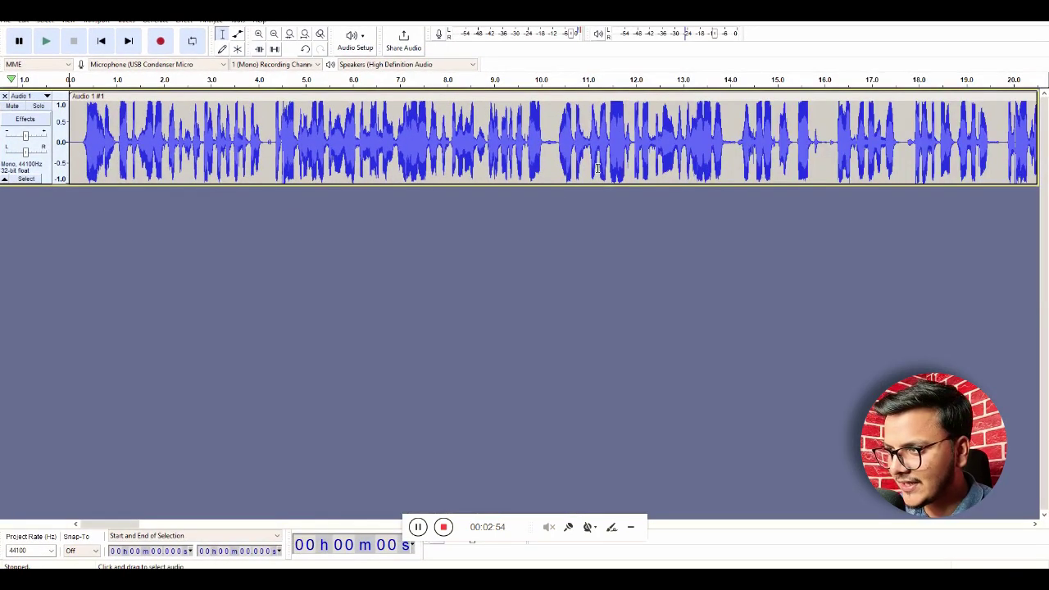
Apply Filter Curve EQ to the whole track with lows raised about 5 dB at 20 Hz, tapering to 0 dB near 500 Hz, and play the result.
double_click(508, 10)
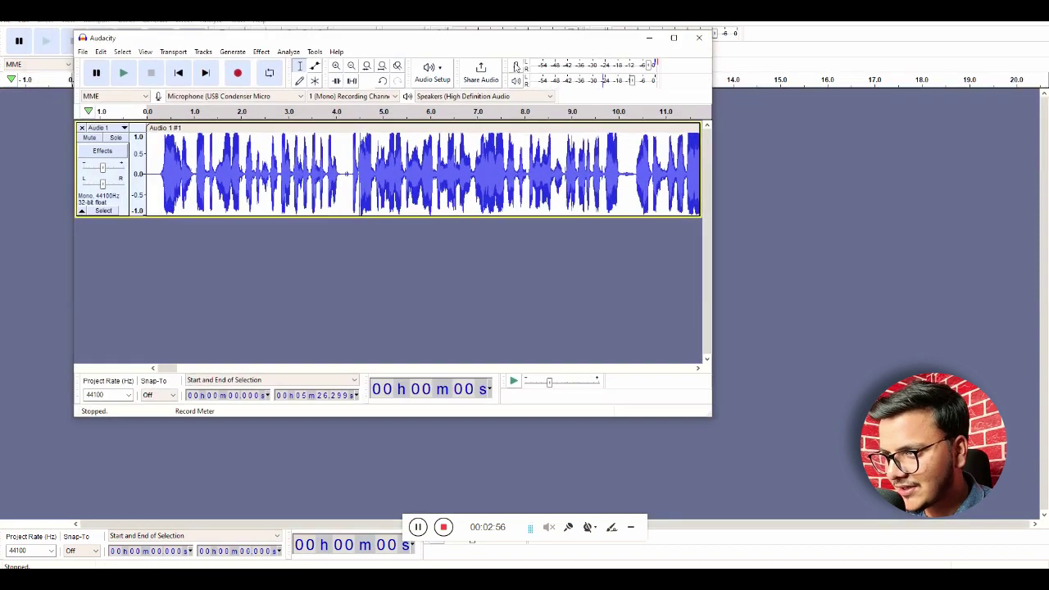
left_click(263, 59)
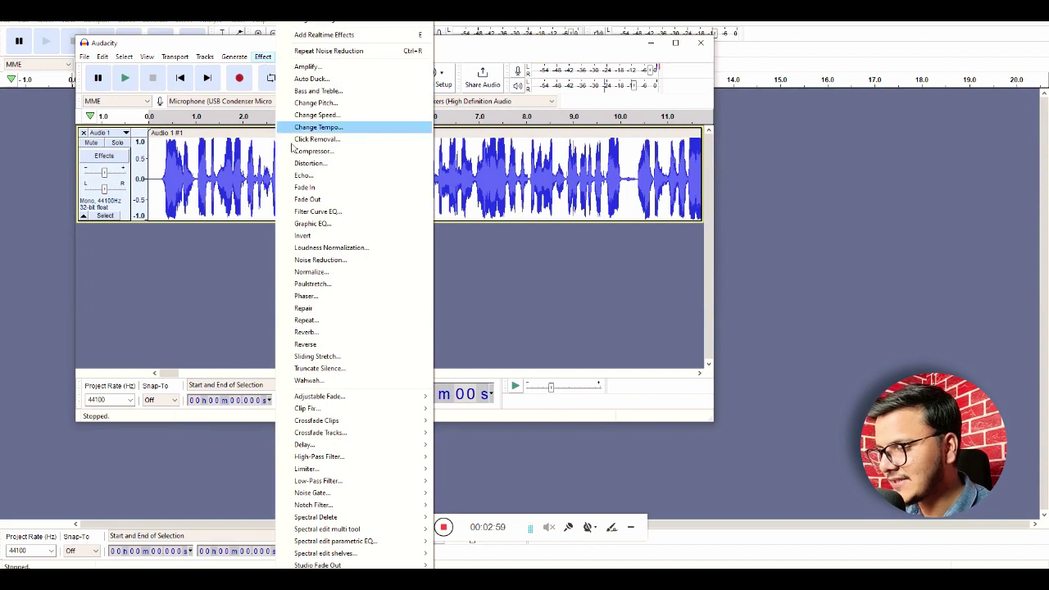
left_click(318, 212)
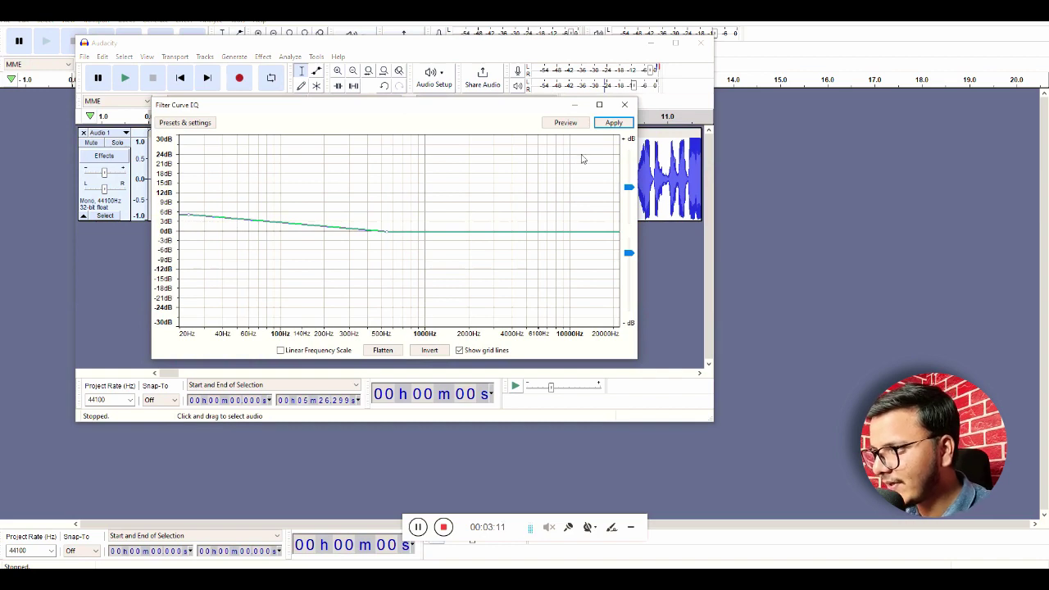
left_click(613, 122)
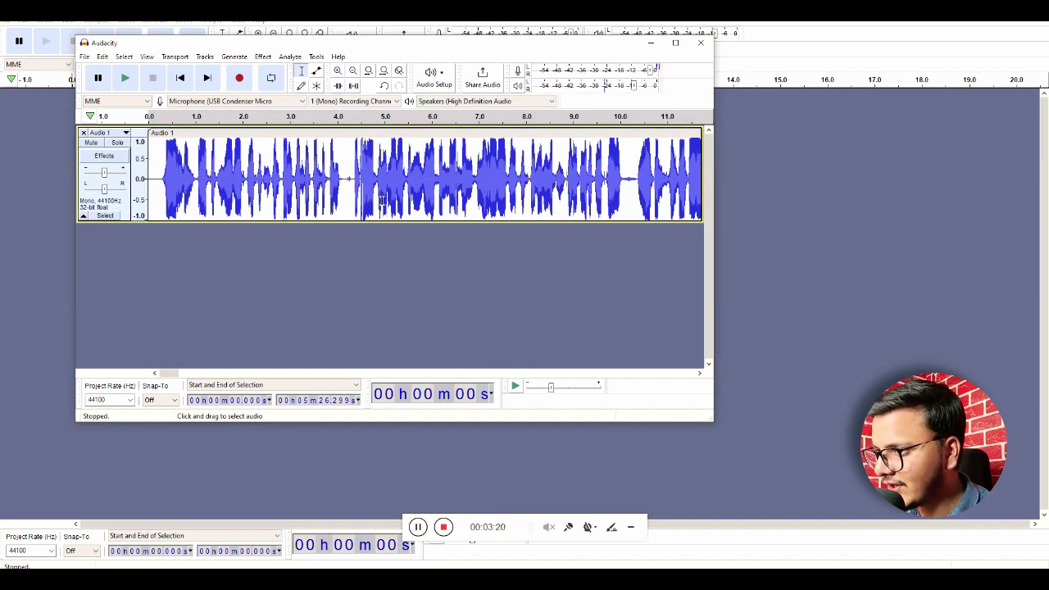
left_click(124, 78)
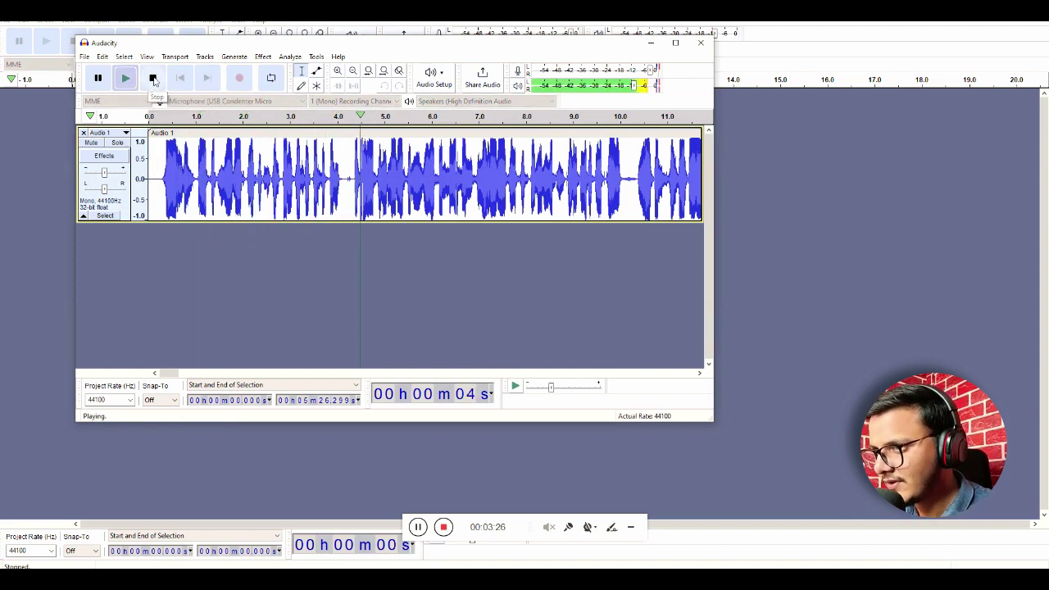
left_click(152, 80)
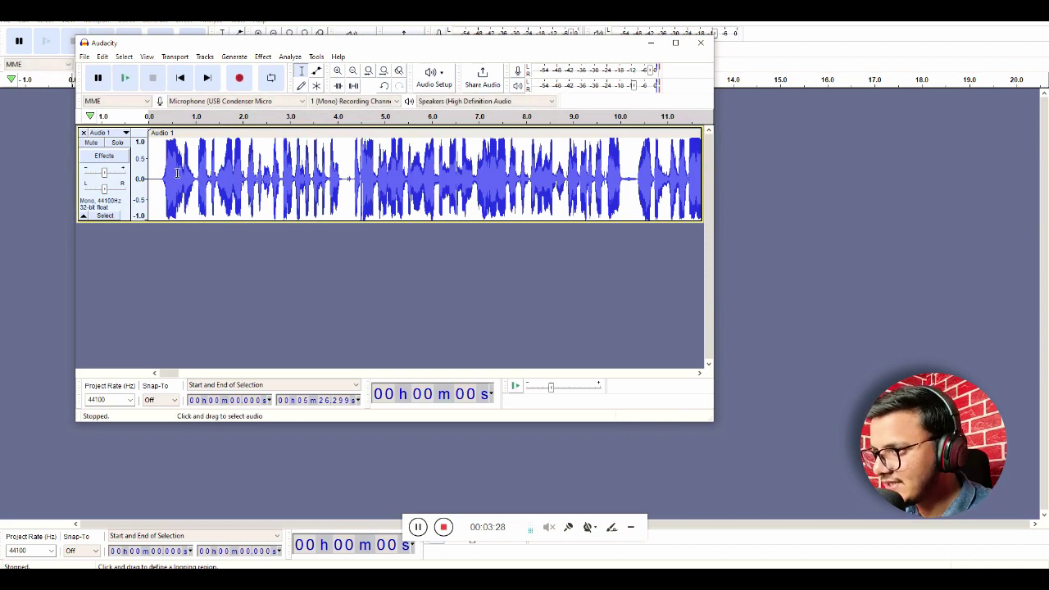
Preview the Graphic EQ with its low bands boosted and midrange bands lower, and apply it to the whole track.
left_click(263, 56)
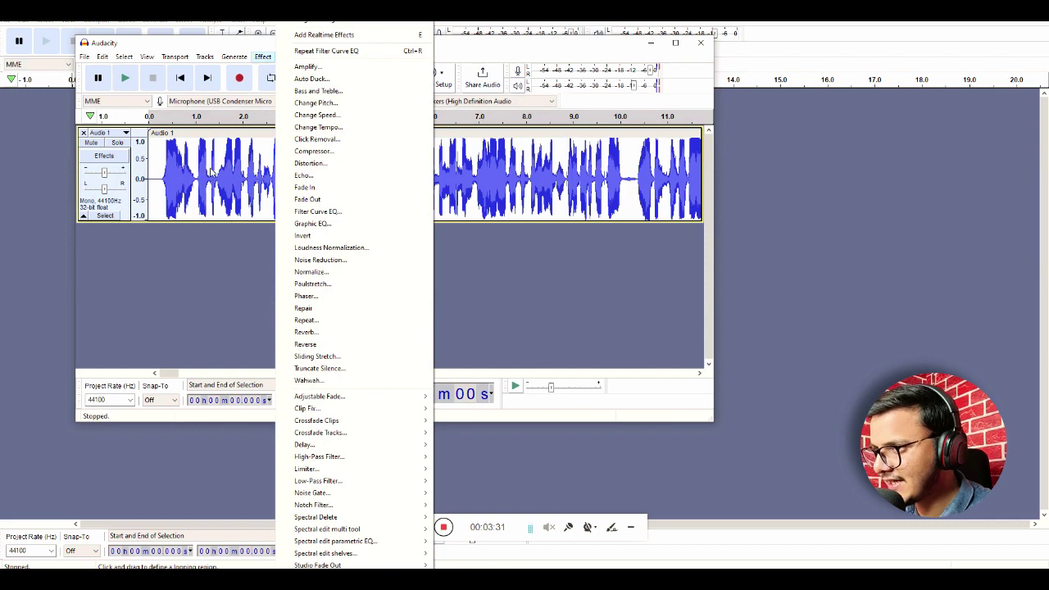
left_click(263, 57)
left_click(263, 58)
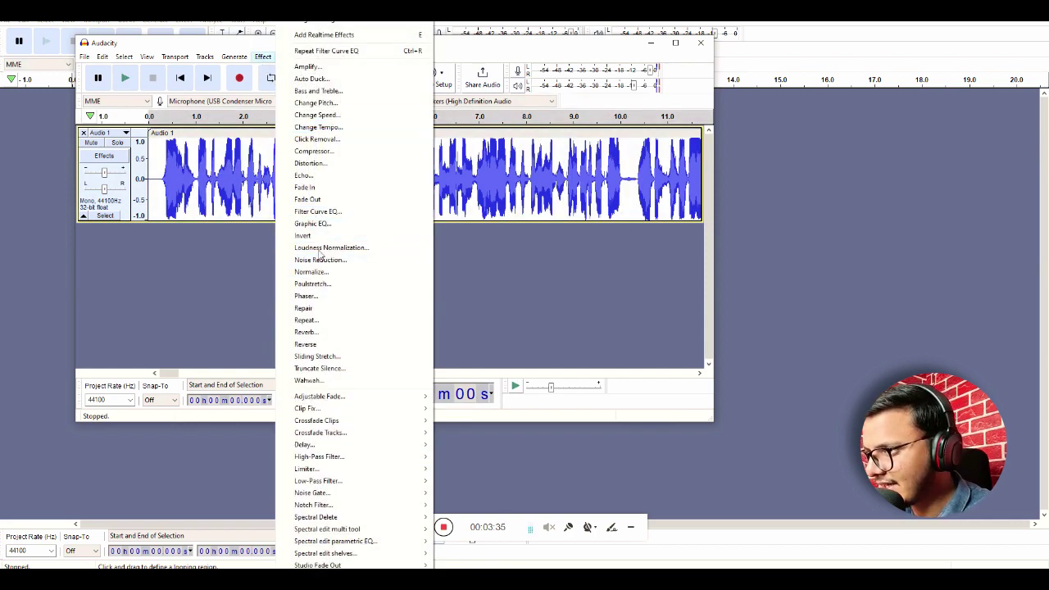
left_click(342, 228)
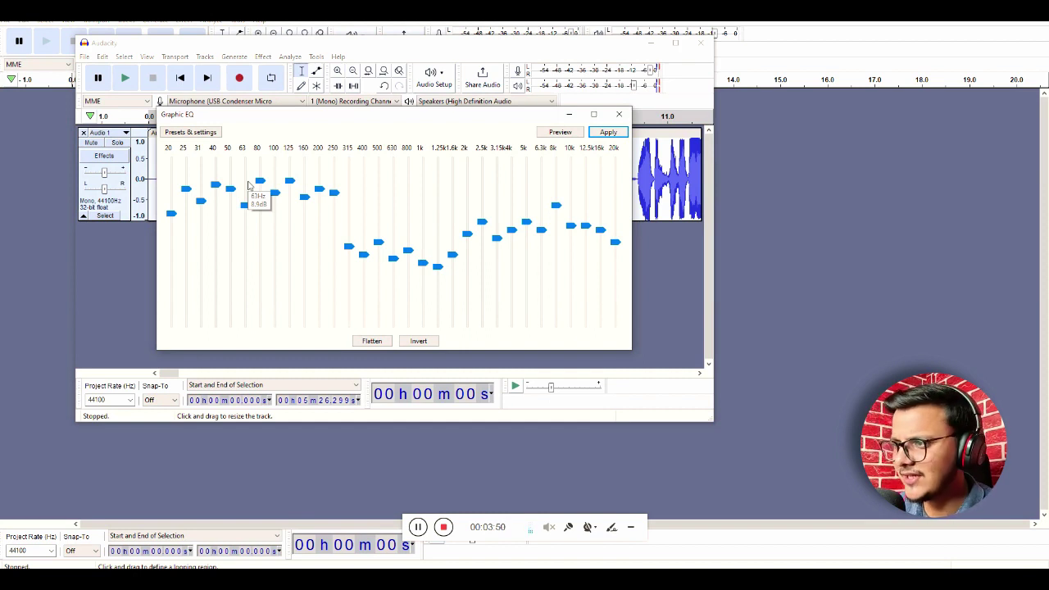
left_click(560, 133)
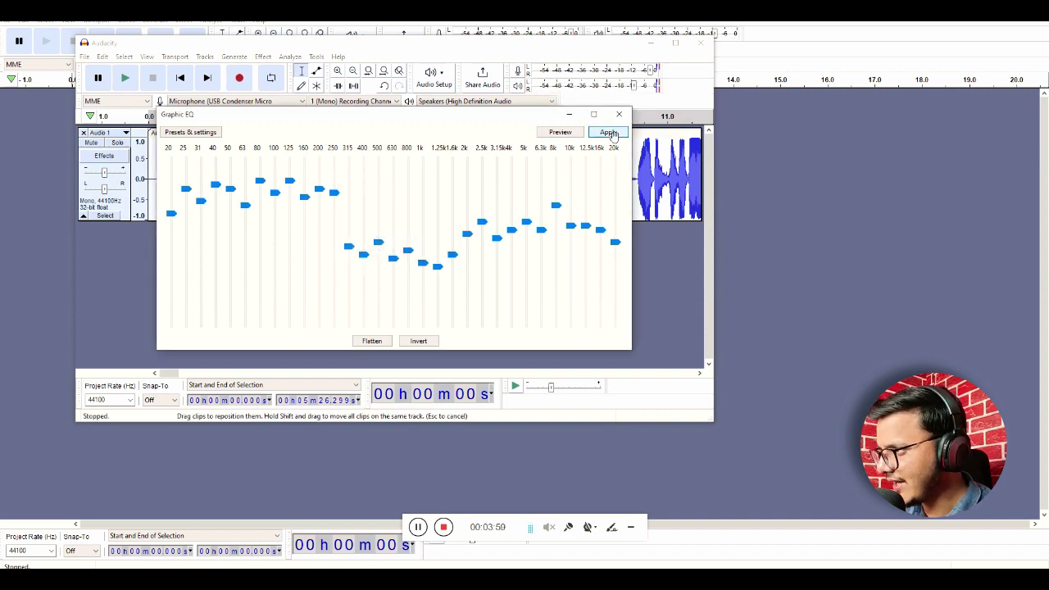
left_click(609, 133)
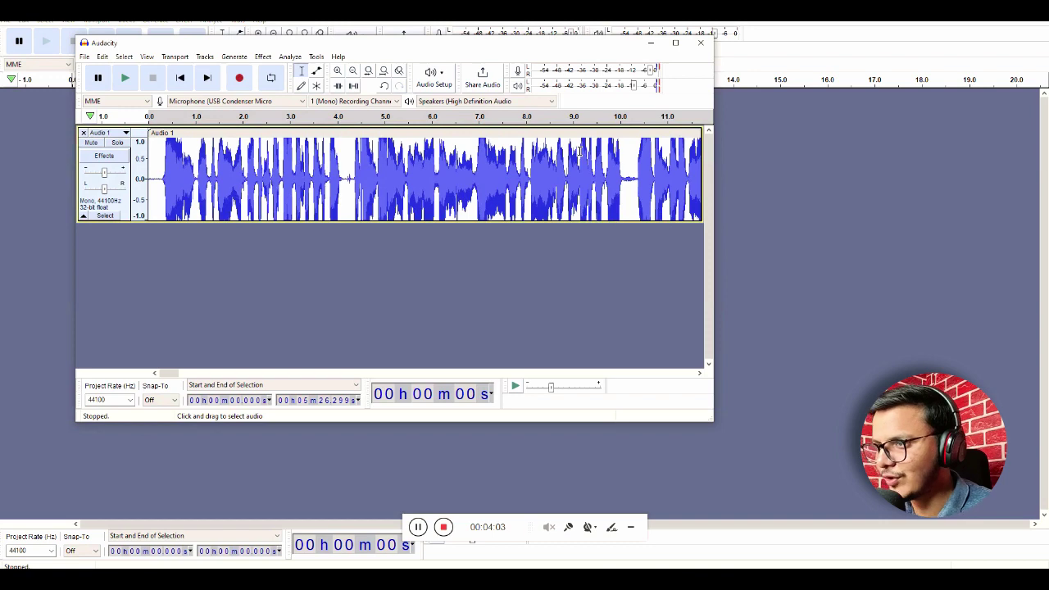
Play the equalized track from about 0.3 seconds to check how the voice sounds, and stop playback.
left_click(167, 200)
key("space")
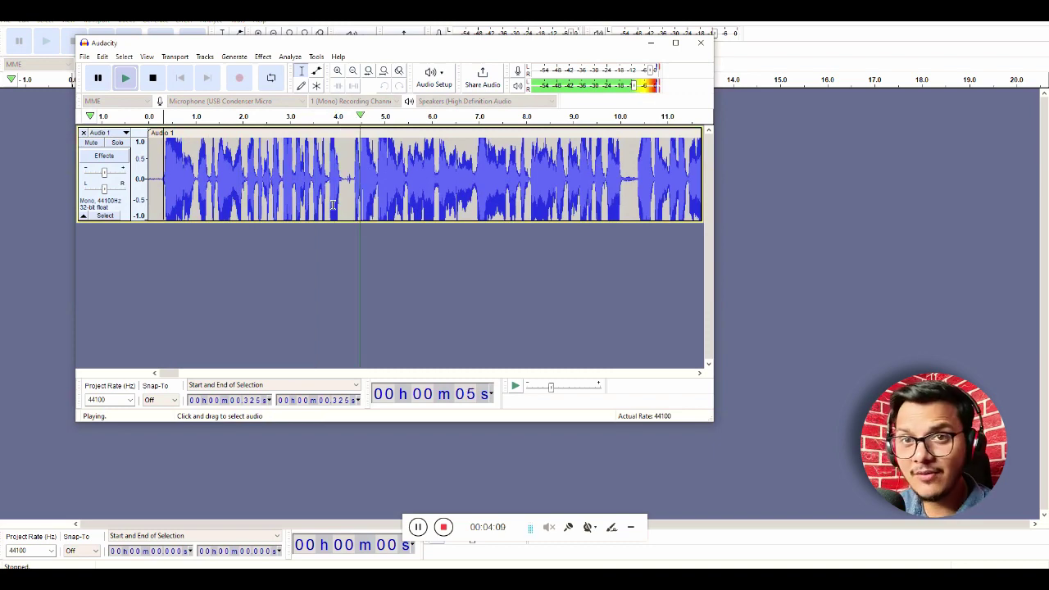
key("space")
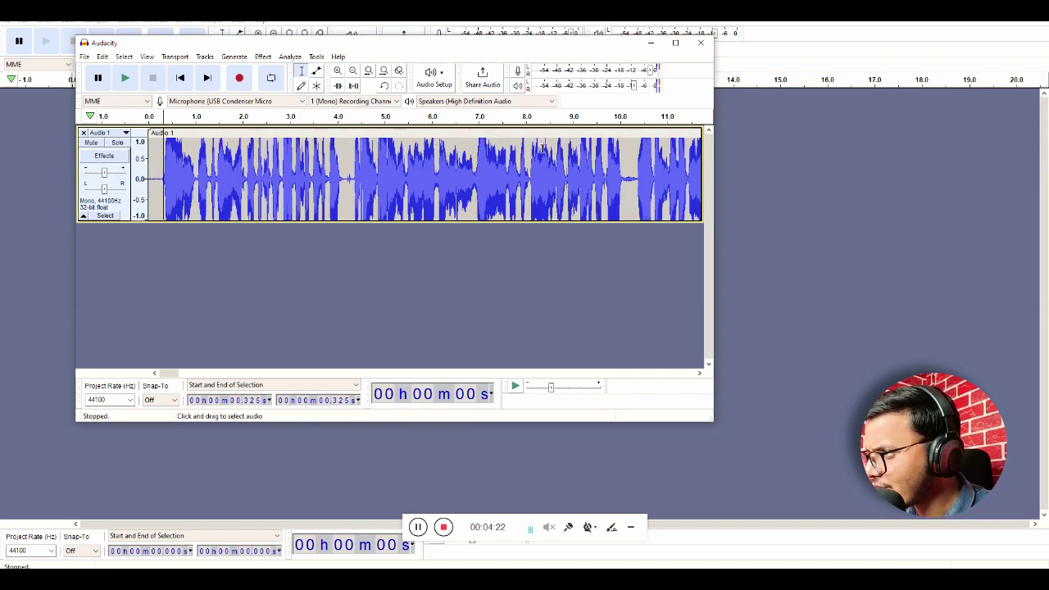
Preview and apply the Limiter to the whole track with Soft Limit, limit to -5 dB, 5 ms hold and no make-up gain.
key("ctrl+a")
left_click(262, 56)
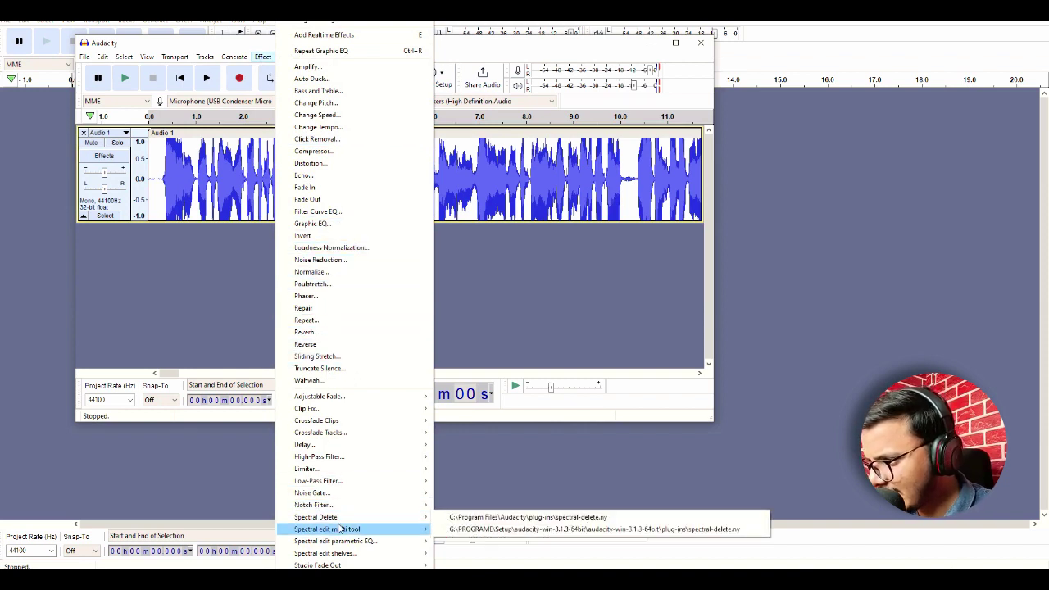
mouse_move(398, 473)
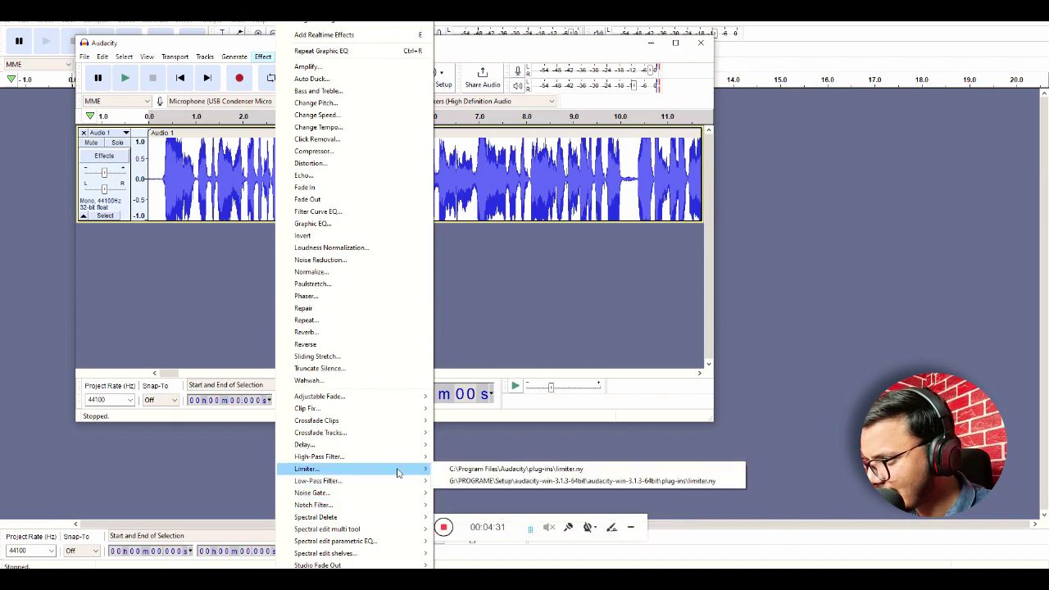
left_click(471, 470)
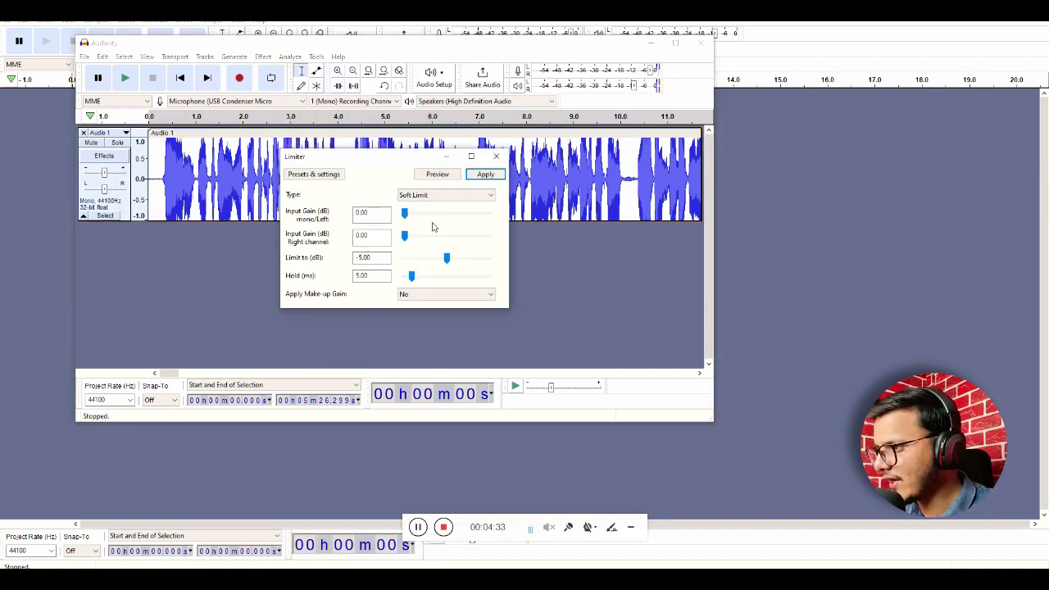
left_click(437, 175)
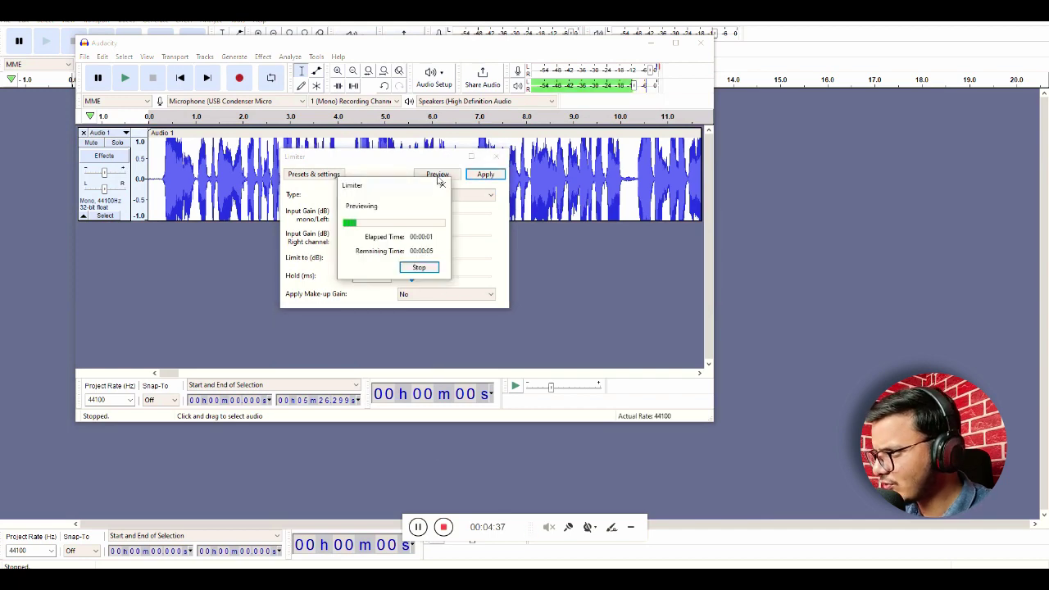
left_click(422, 268)
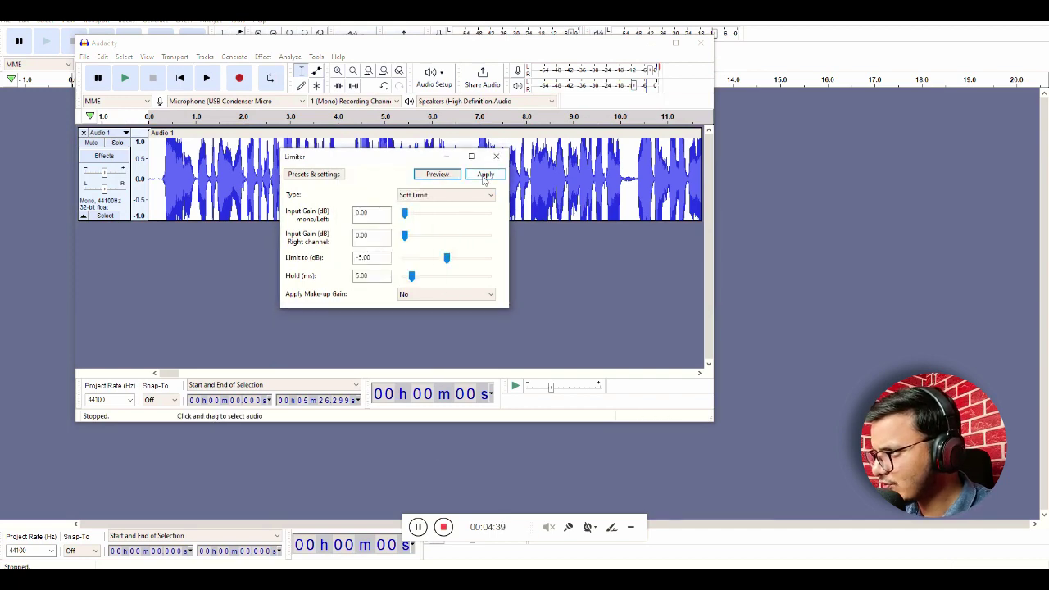
left_click(484, 175)
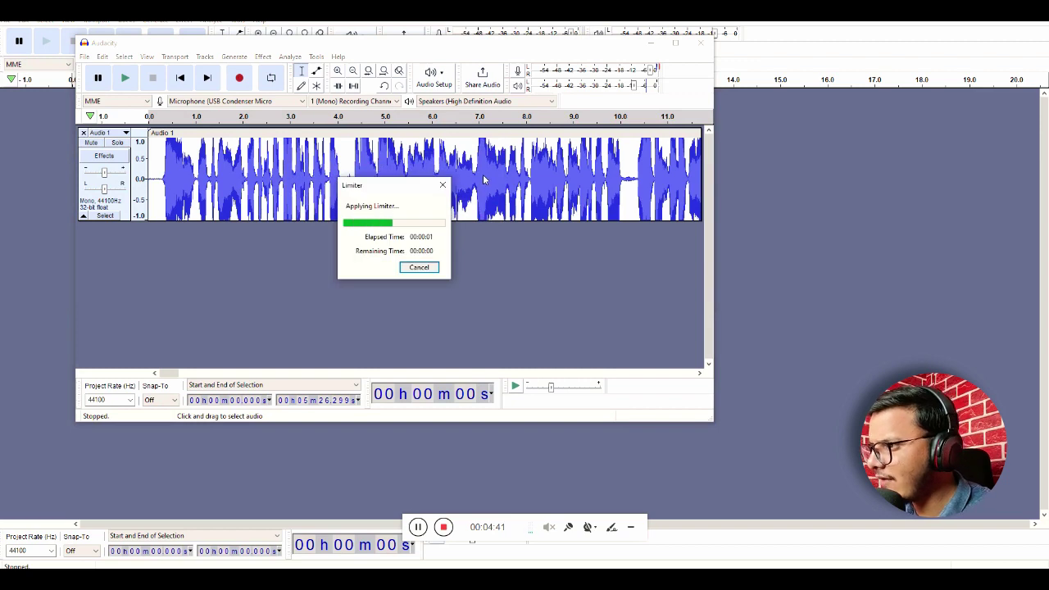
Play the limited track from about 0.28 seconds to check how the voice sounds, and stop playback.
left_click(162, 183)
key("space")
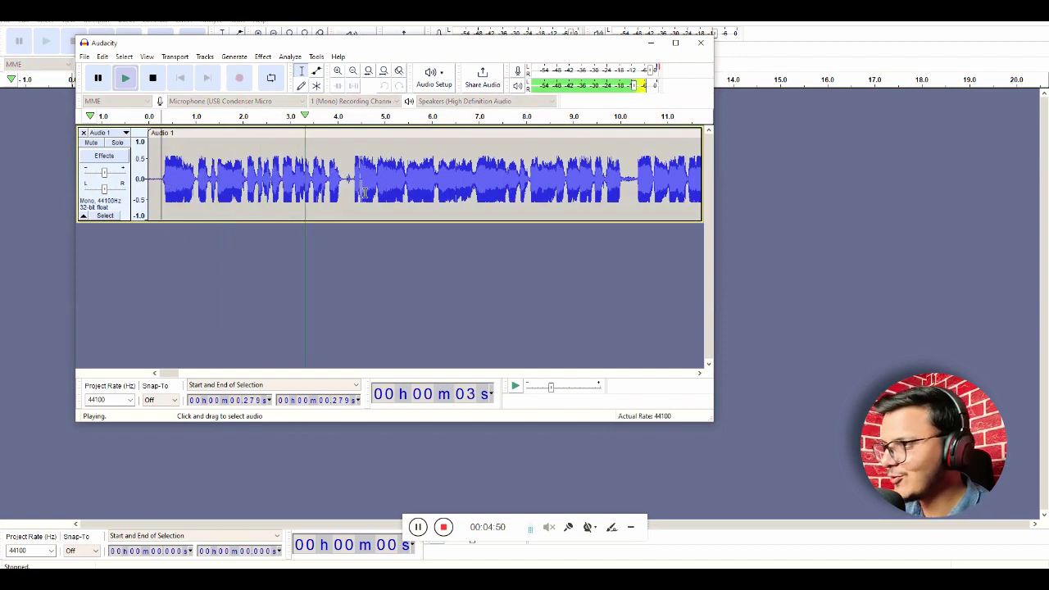
key("space")
Try Reverb on the whole track, previewing room sizes of 40% and 10% and raising it to 73%, and close it without applying.
key("ctrl+a")
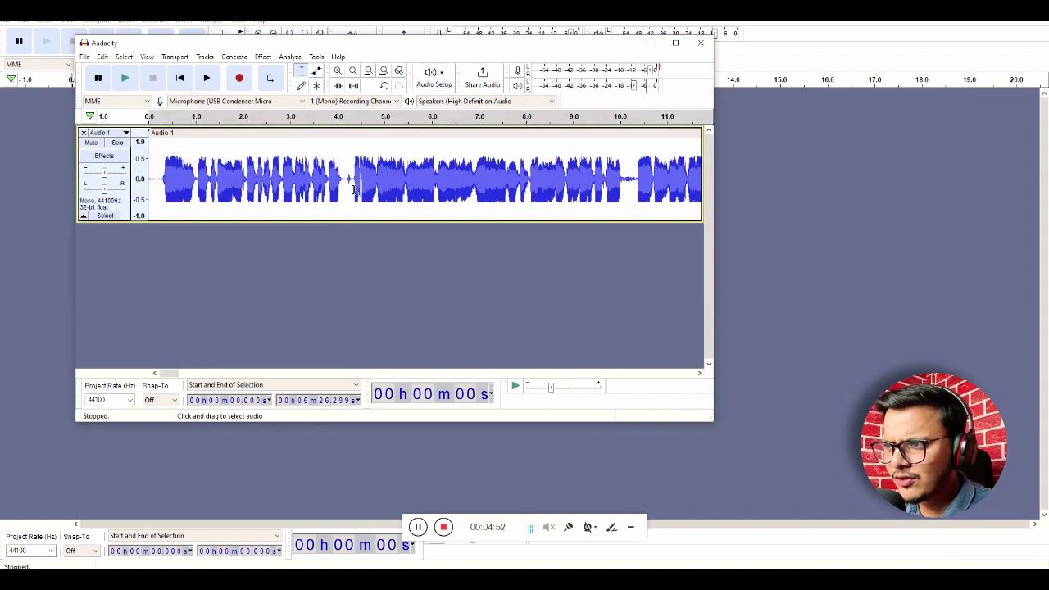
left_click(261, 56)
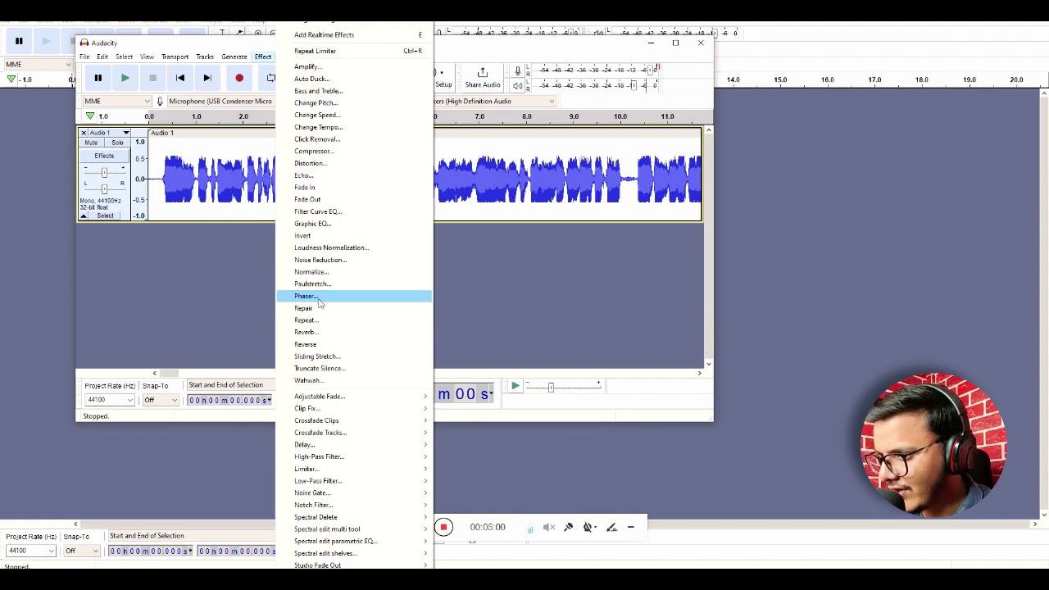
left_click(317, 332)
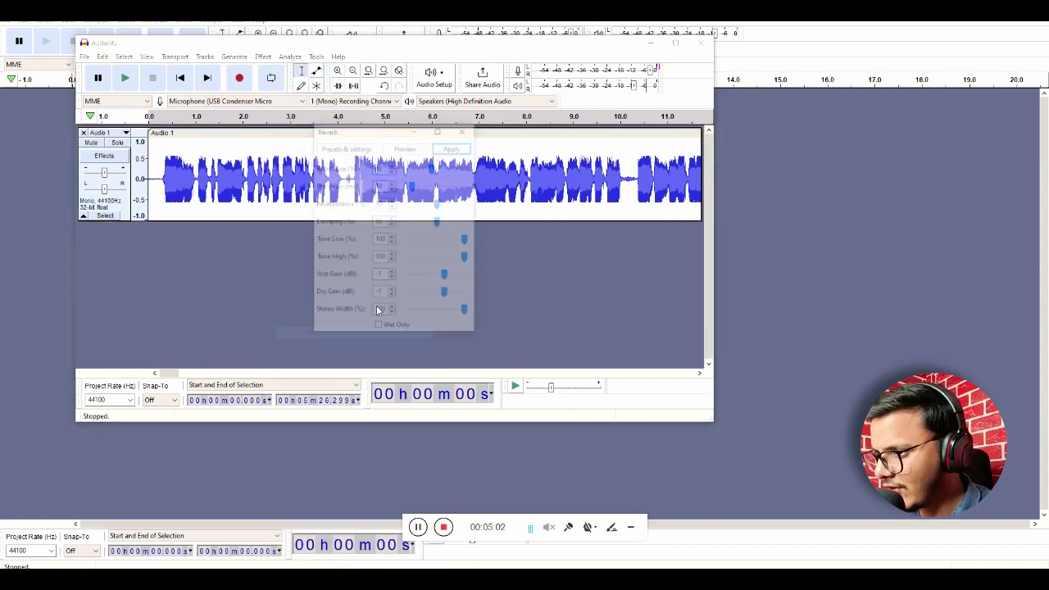
left_click(404, 148)
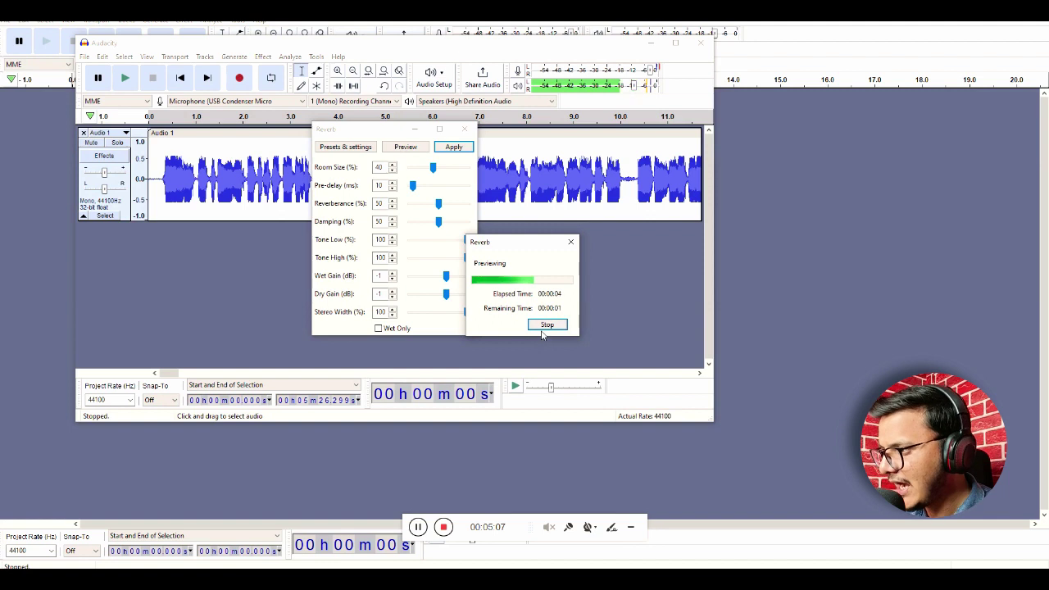
left_click(548, 325)
left_click_drag(434, 168, 421, 178)
left_click(413, 152)
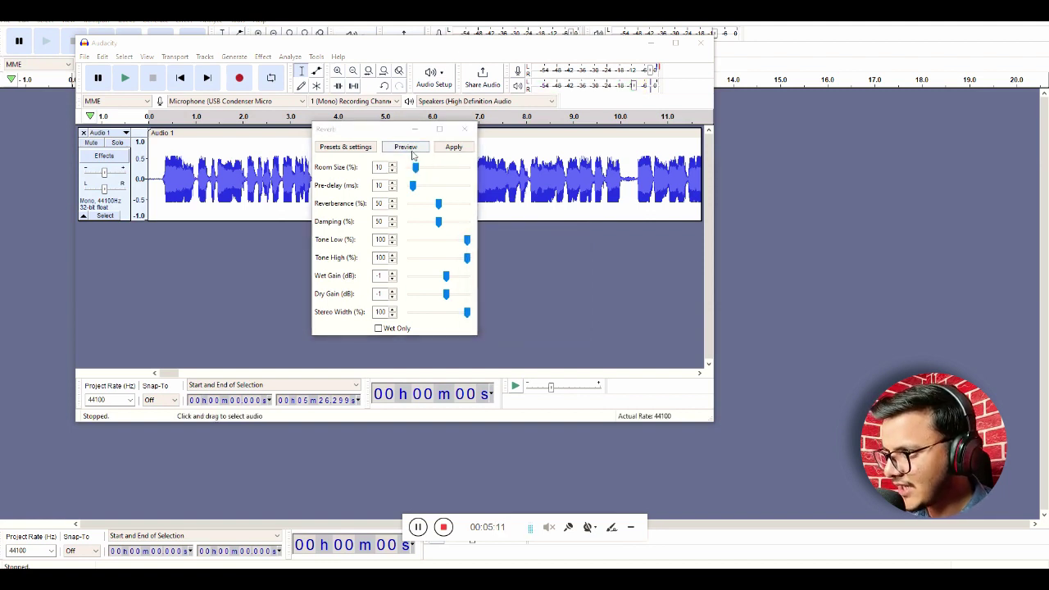
left_click(572, 238)
left_click_drag(415, 167, 451, 167)
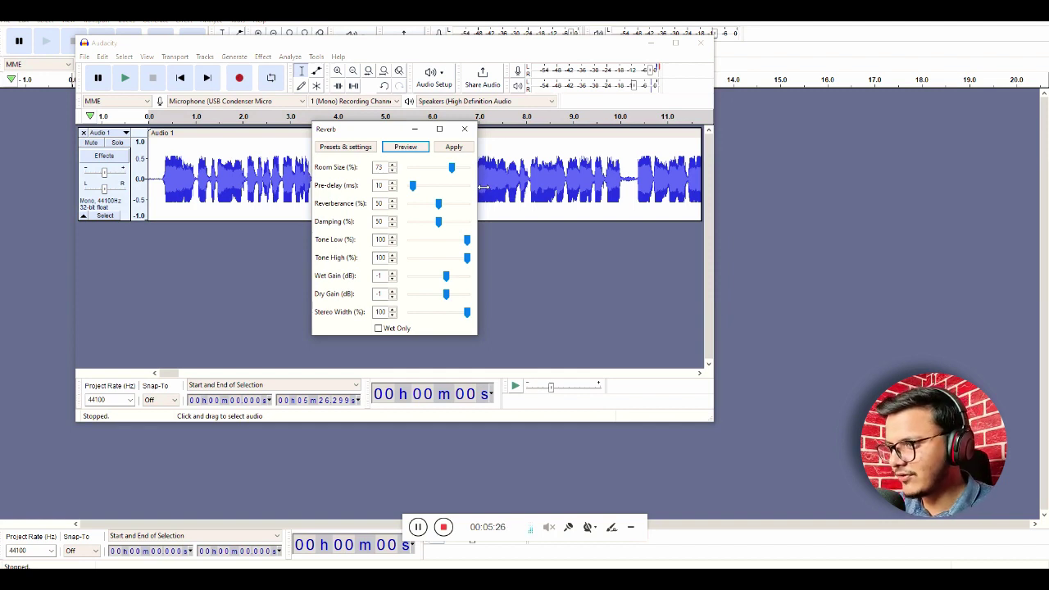
left_click(465, 128)
Export the track as an MP3 named "voice edting" in the Short Video folder, leaving the metadata tags blank.
left_click(84, 57)
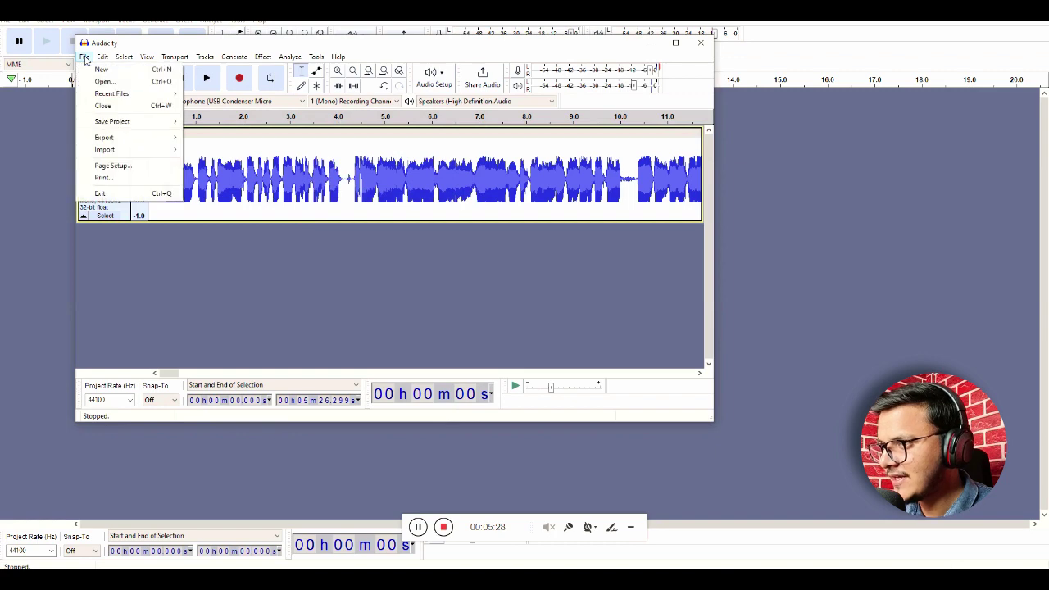
mouse_move(137, 137)
left_click(228, 140)
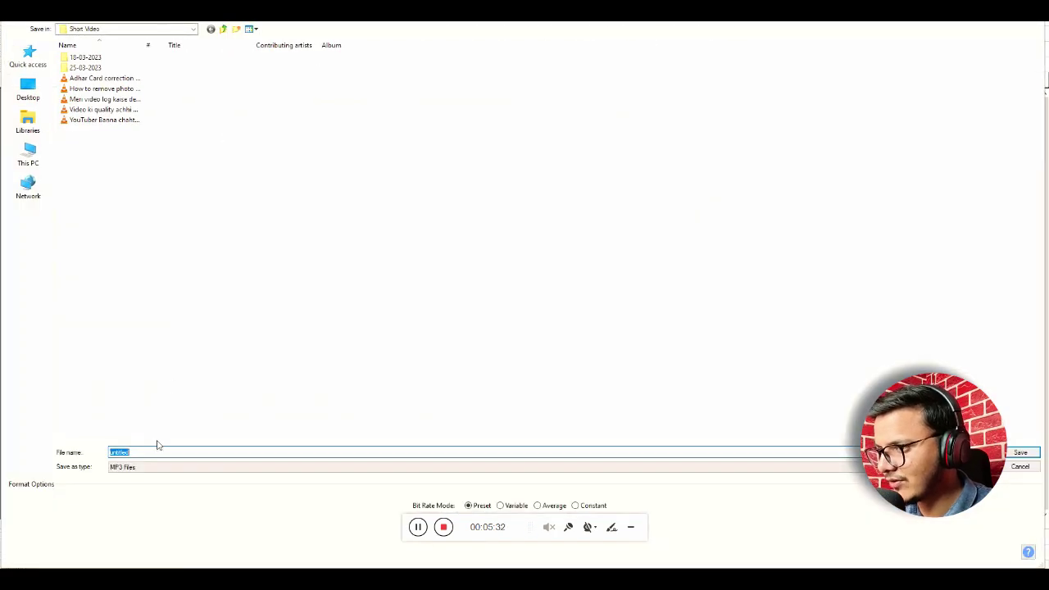
type("voice editing")
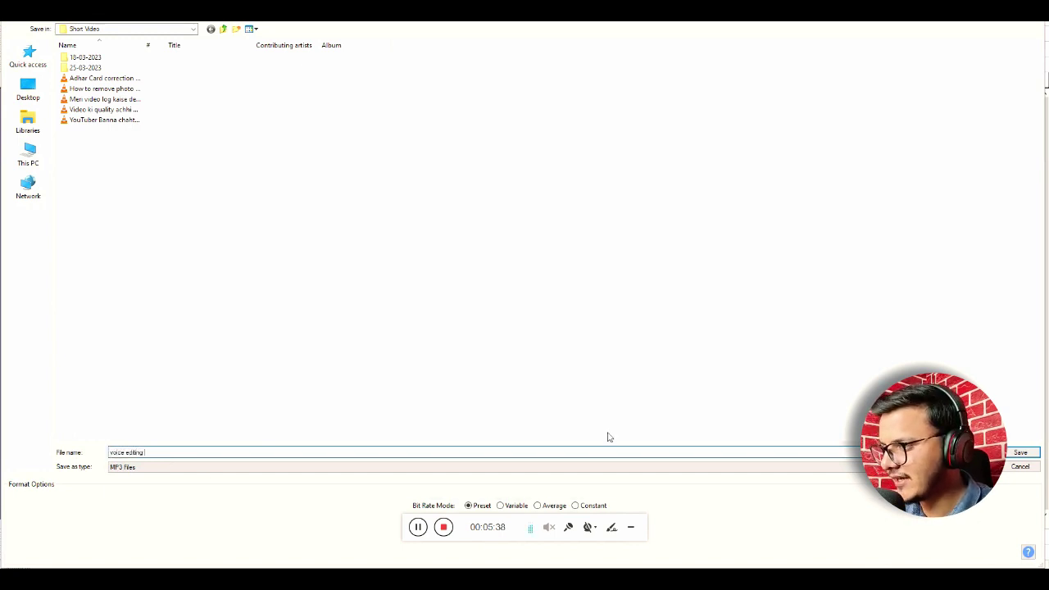
key("Return")
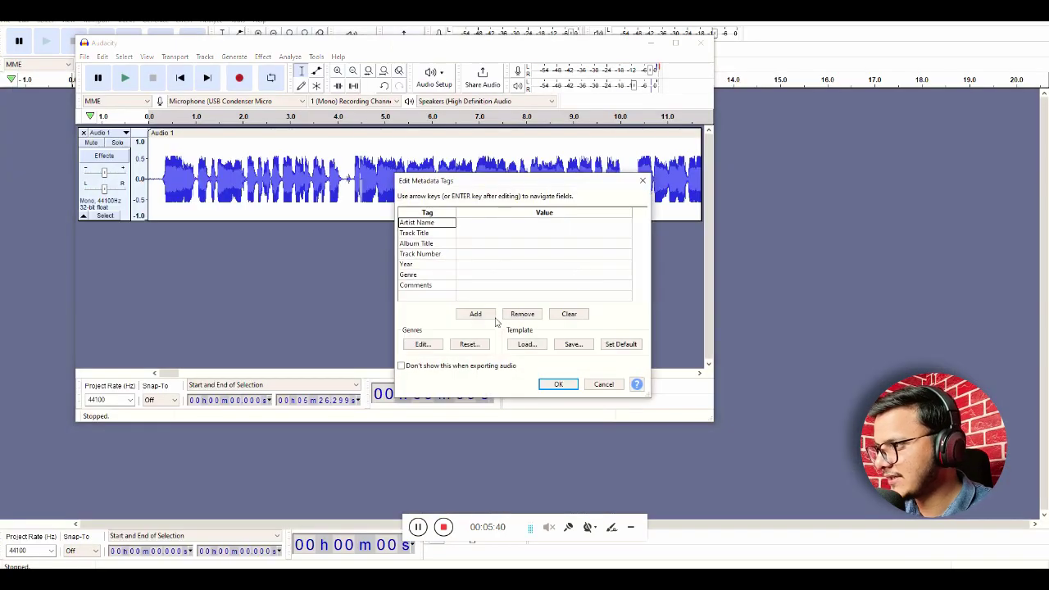
left_click(558, 384)
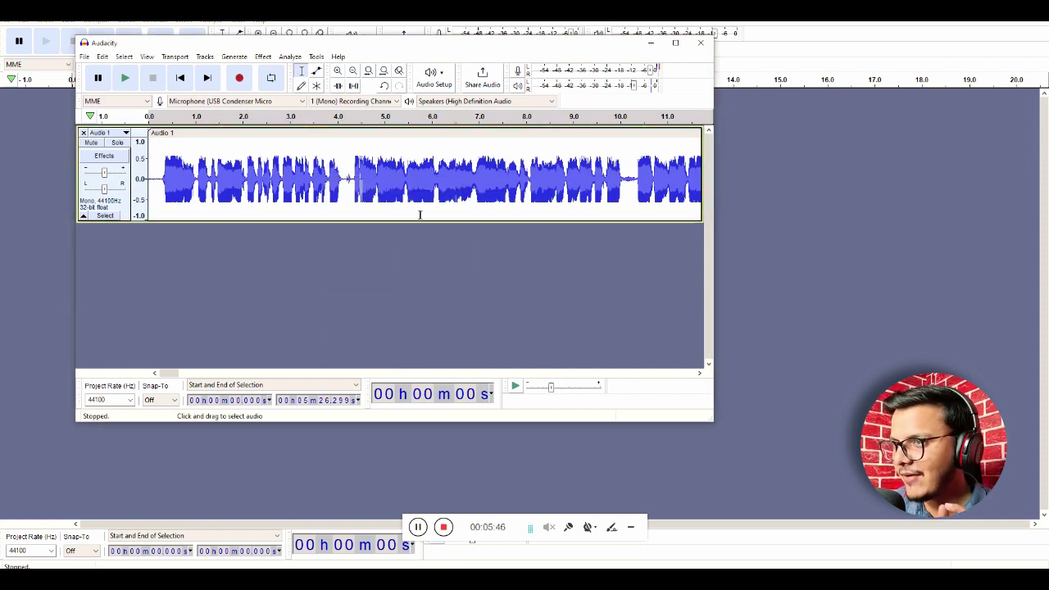
Switch to the empty project window behind and start recording a new mono voice track.
left_click(36, 123)
left_click(161, 41)
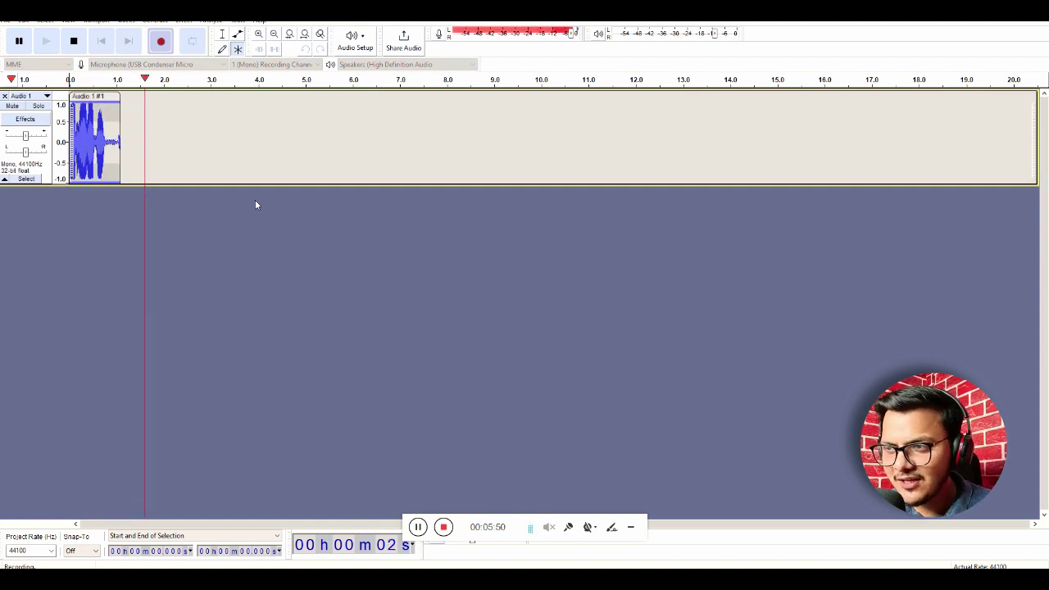